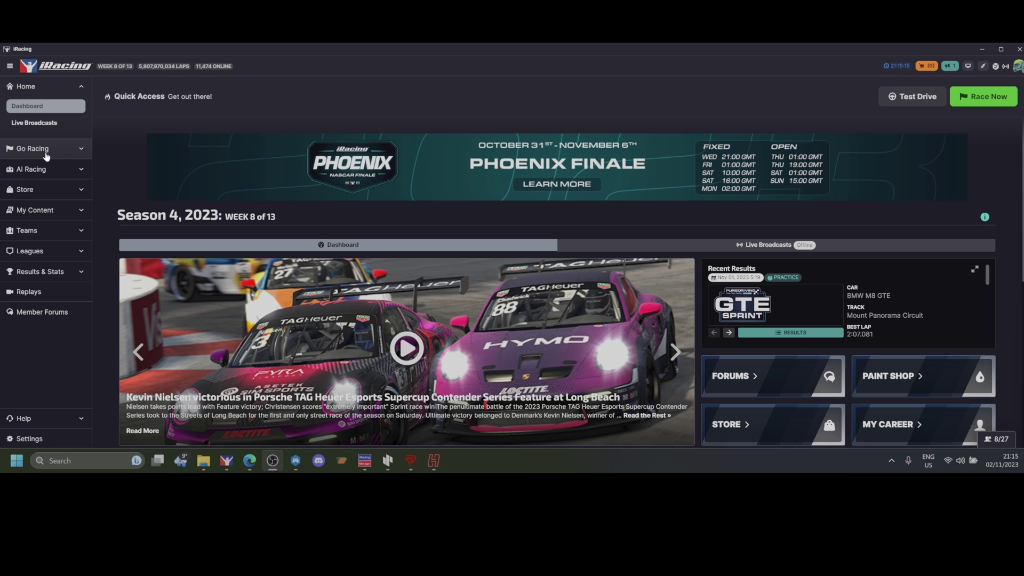
Open the Global Endurance Pure Driving School Tour from the race series list and choose the BMW M4 GT3 as the car
left_click(46, 153)
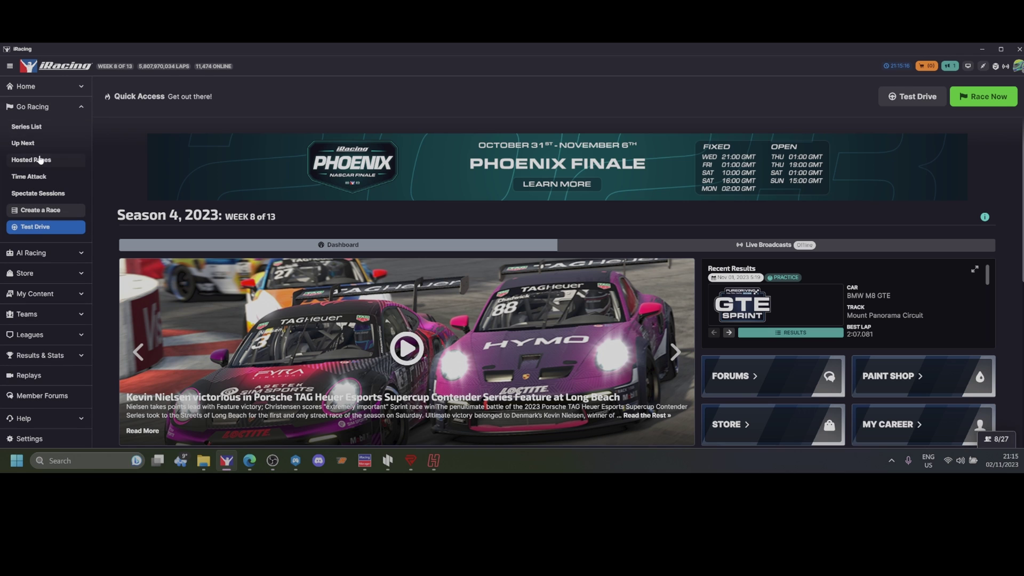
left_click(29, 128)
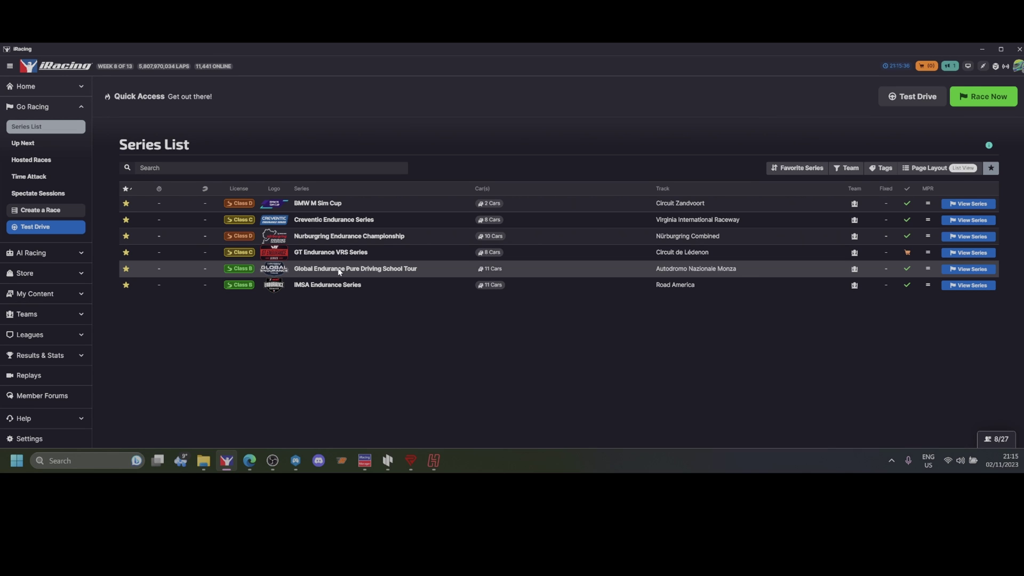
left_click(340, 270)
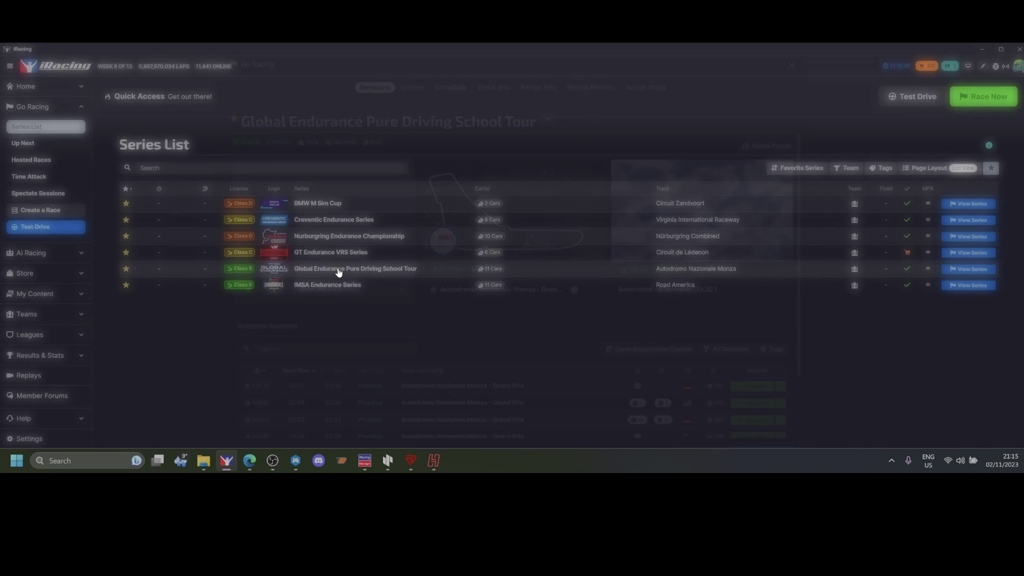
left_click(337, 289)
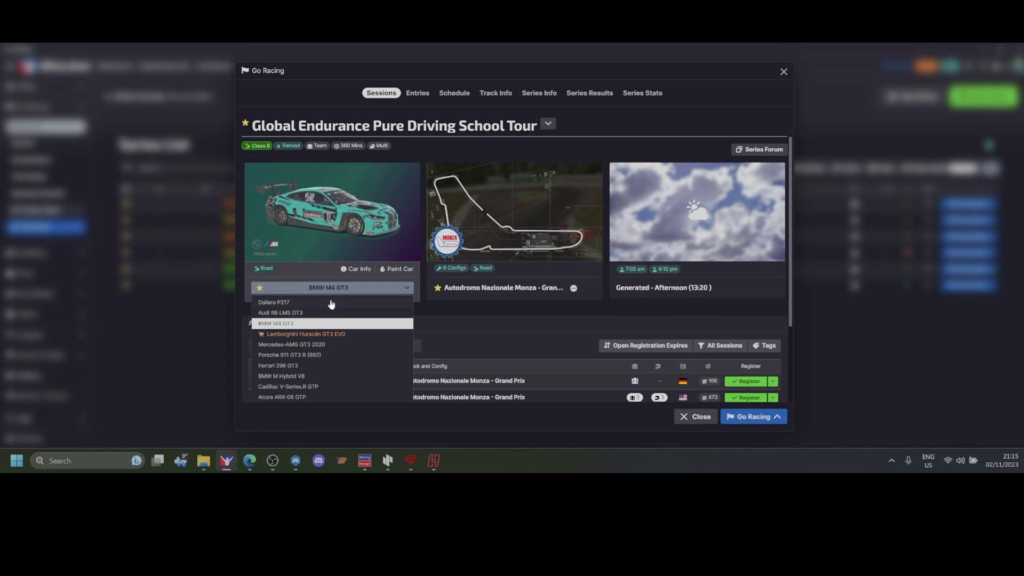
left_click(322, 326)
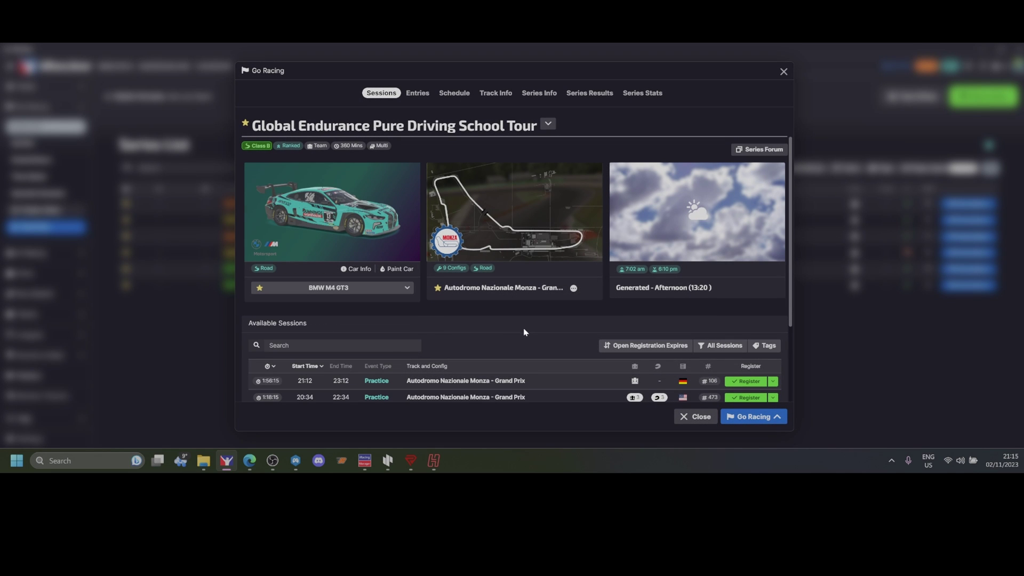
Start registering for the 19:52 practice session at Monza and select Lame Sheep Racing 002 as the team
scroll(525, 333, "down", 3)
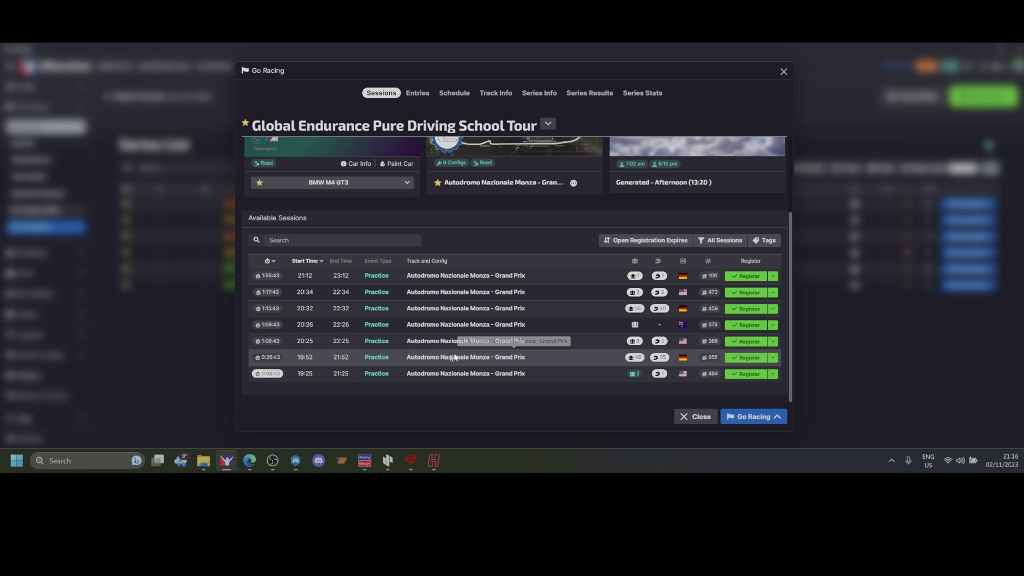
left_click(752, 357)
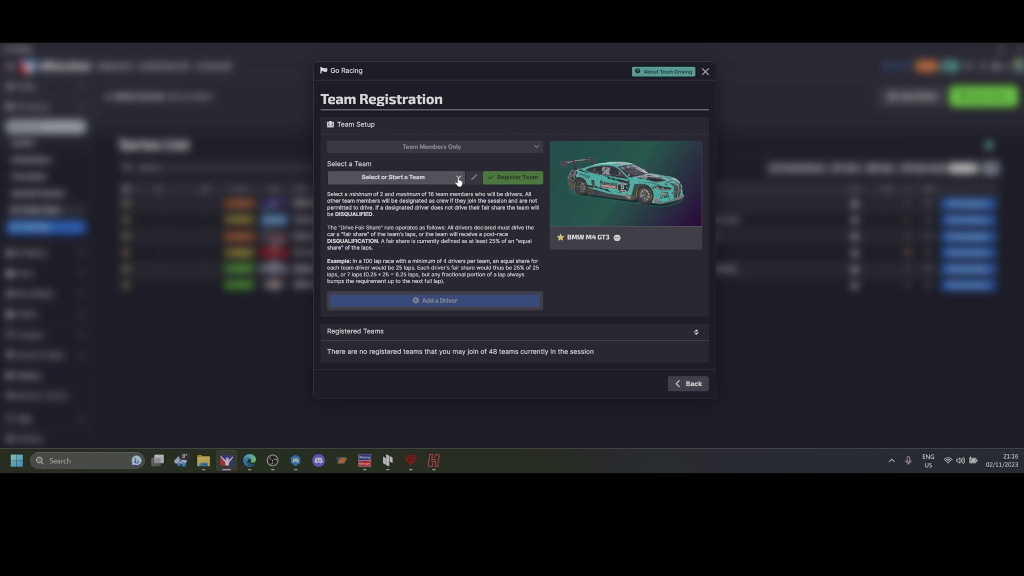
left_click(458, 180)
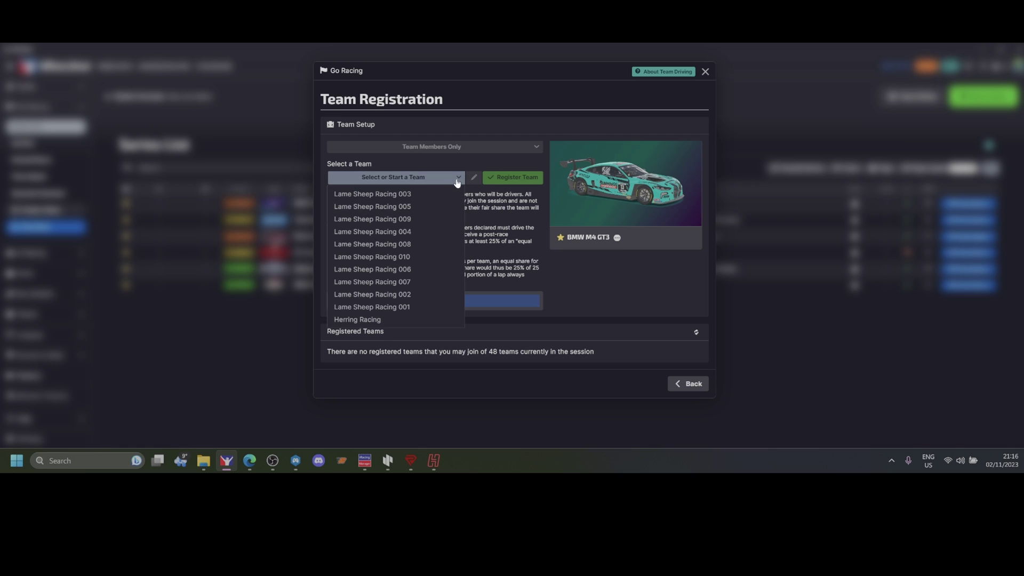
left_click(391, 295)
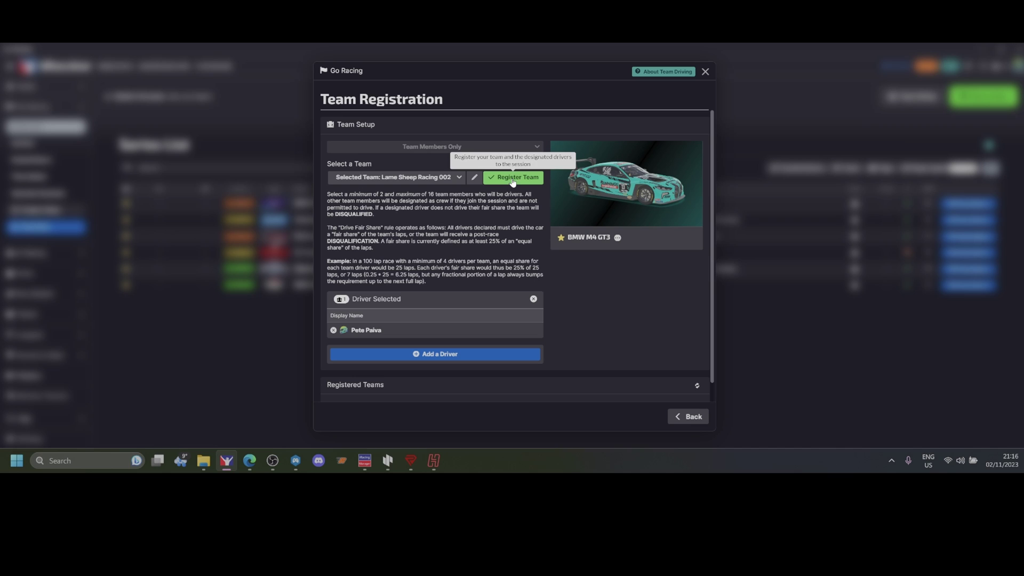
Add three more team members as drivers and register the team for the session
scroll(428, 255, "down", 1)
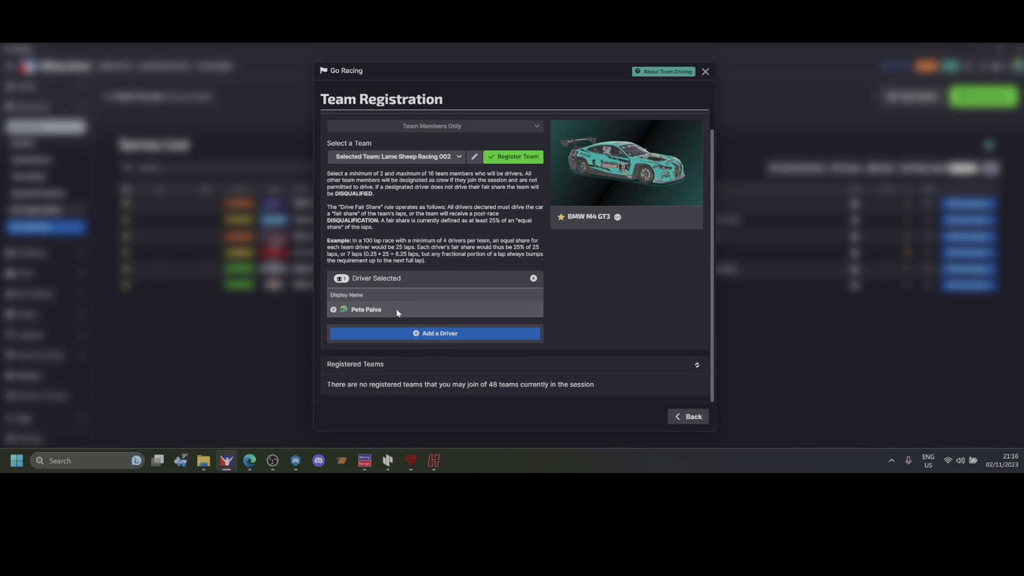
left_click(425, 334)
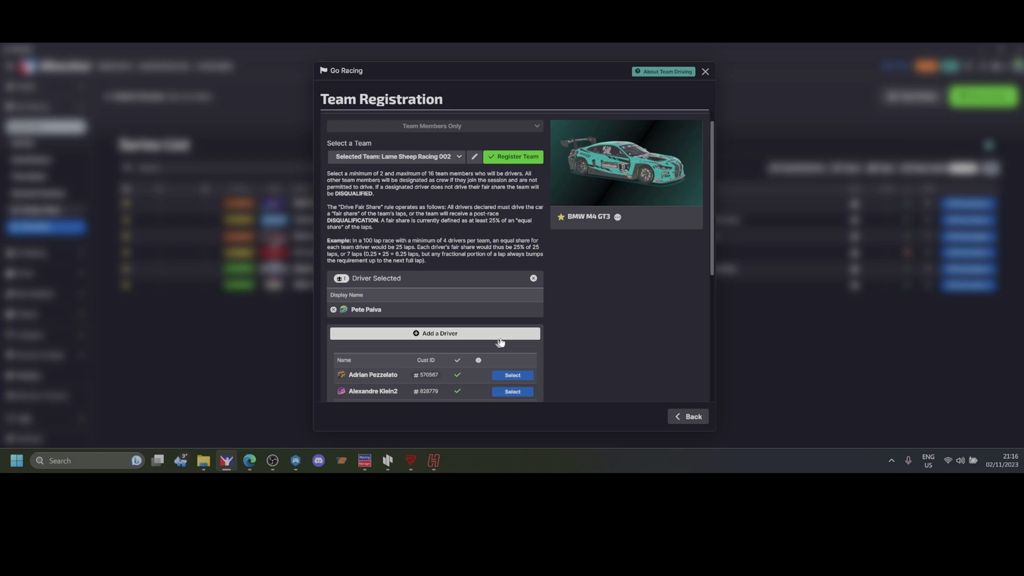
scroll(583, 310, "down", 3)
scroll(585, 309, "down", 5)
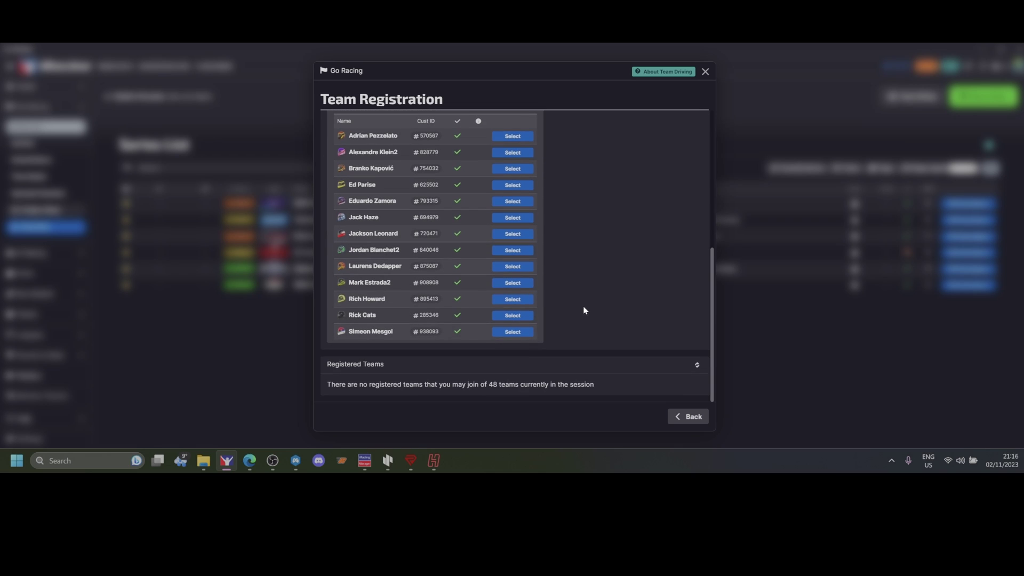
left_click(511, 137)
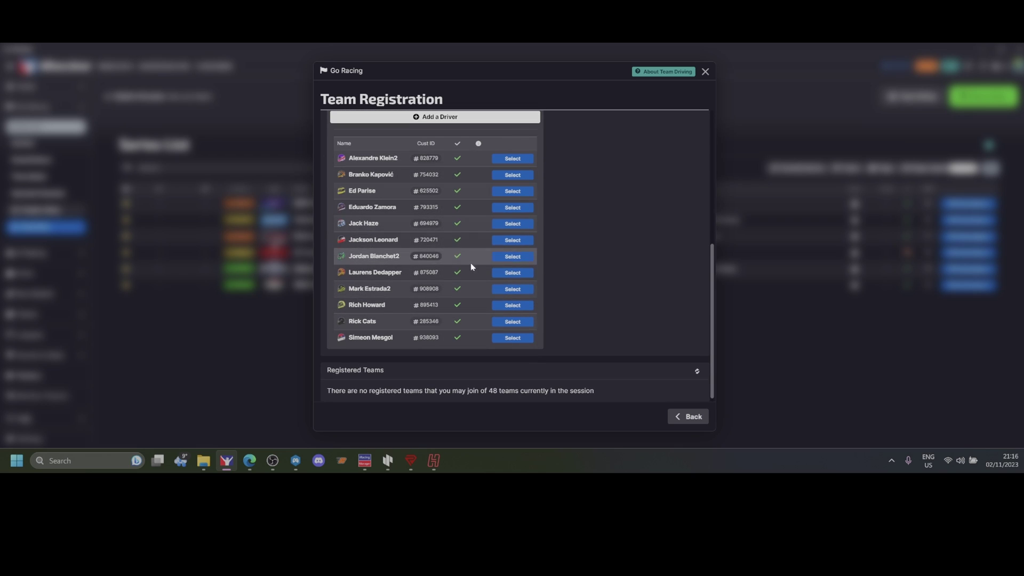
left_click(511, 258)
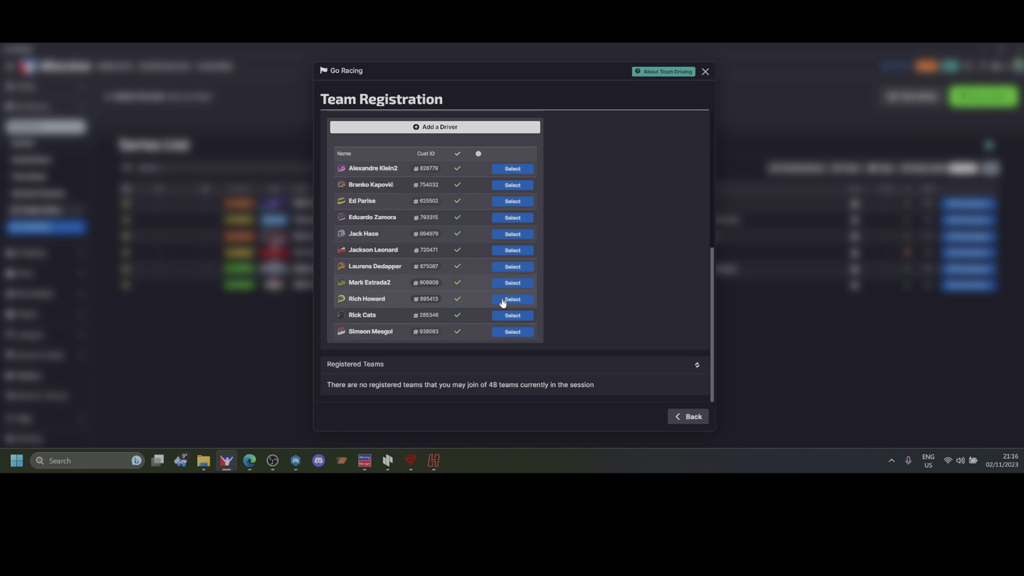
left_click(511, 332)
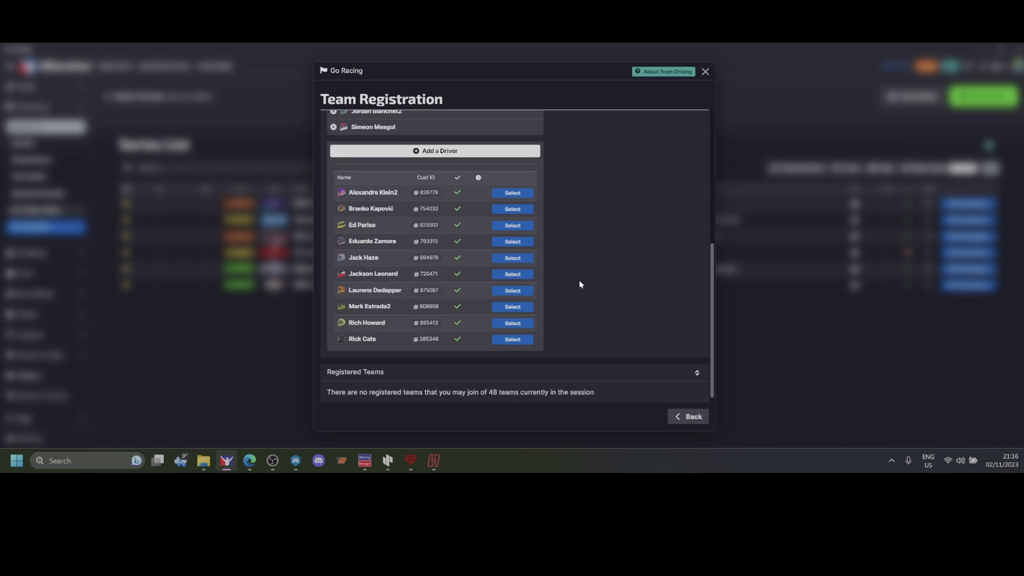
scroll(581, 284, "up", 5)
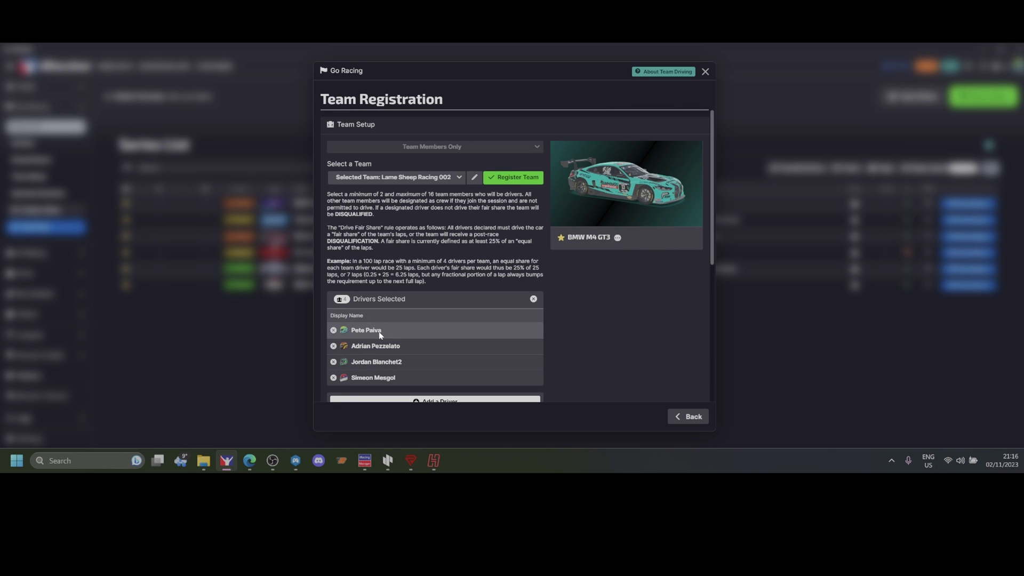
left_click(523, 180)
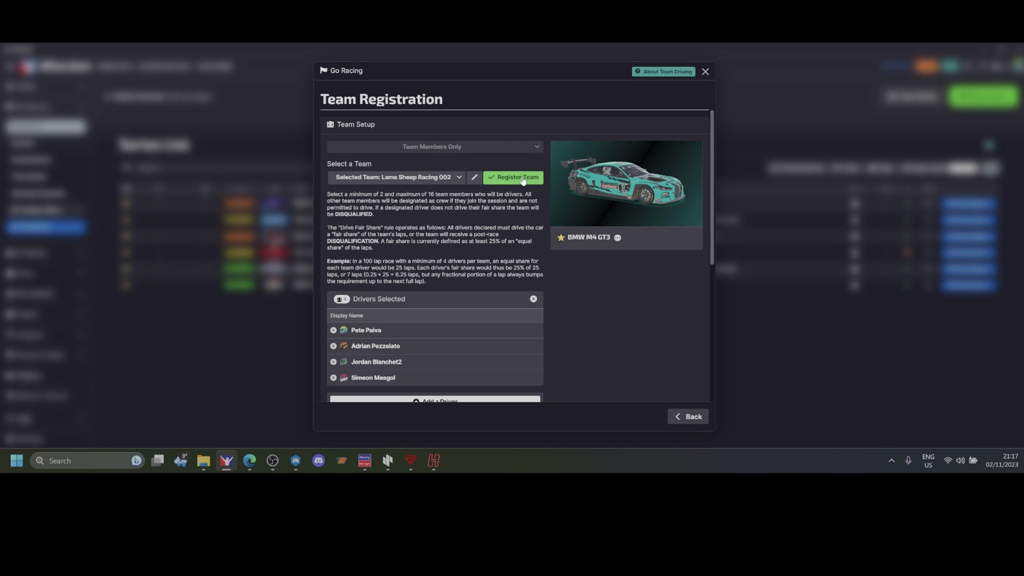
left_click(523, 181)
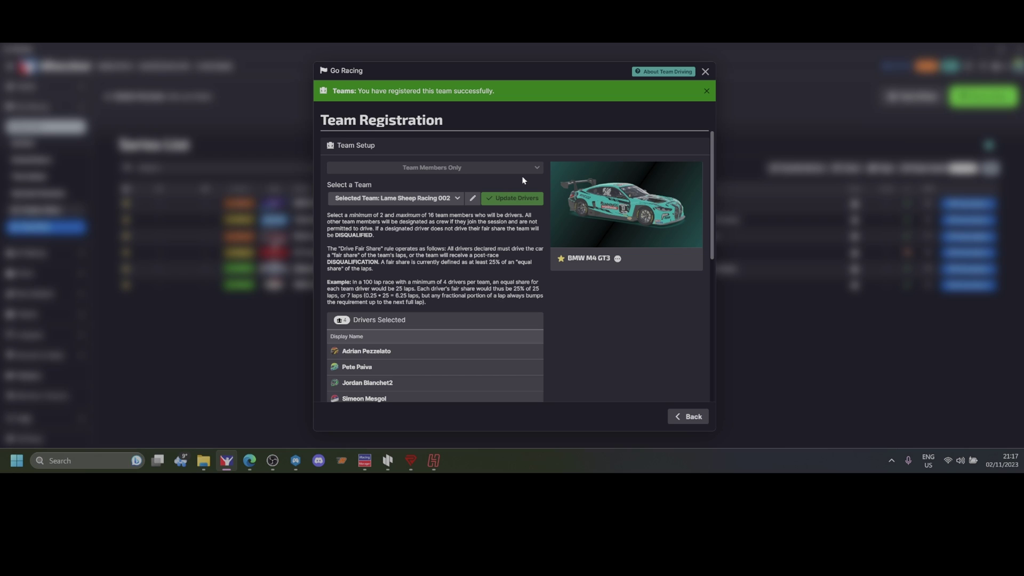
Register as a driver for Lame Sheep Racing 002 under the registered teams and join the session
scroll(541, 316, "down", 2)
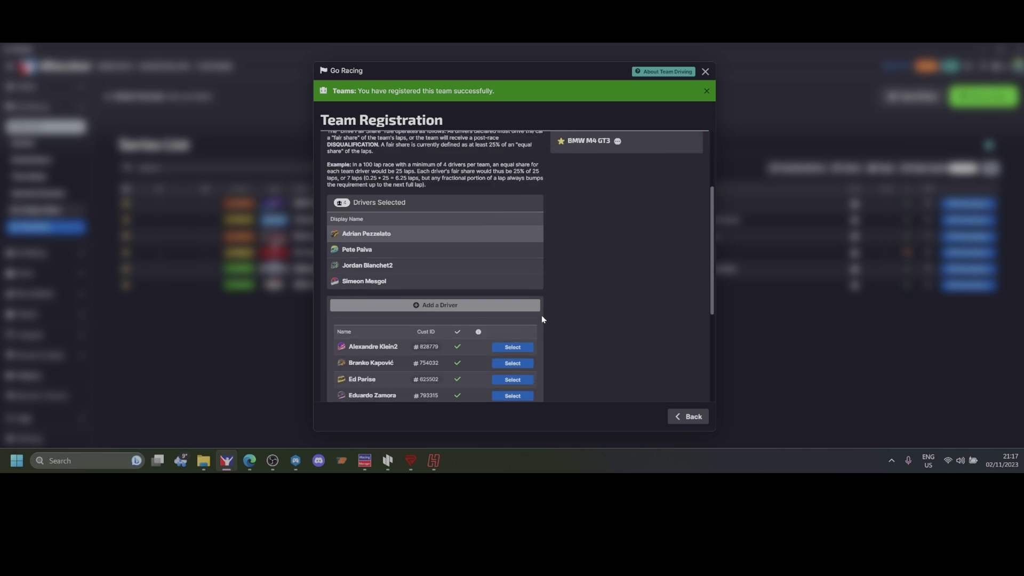
scroll(542, 315, "down", 3)
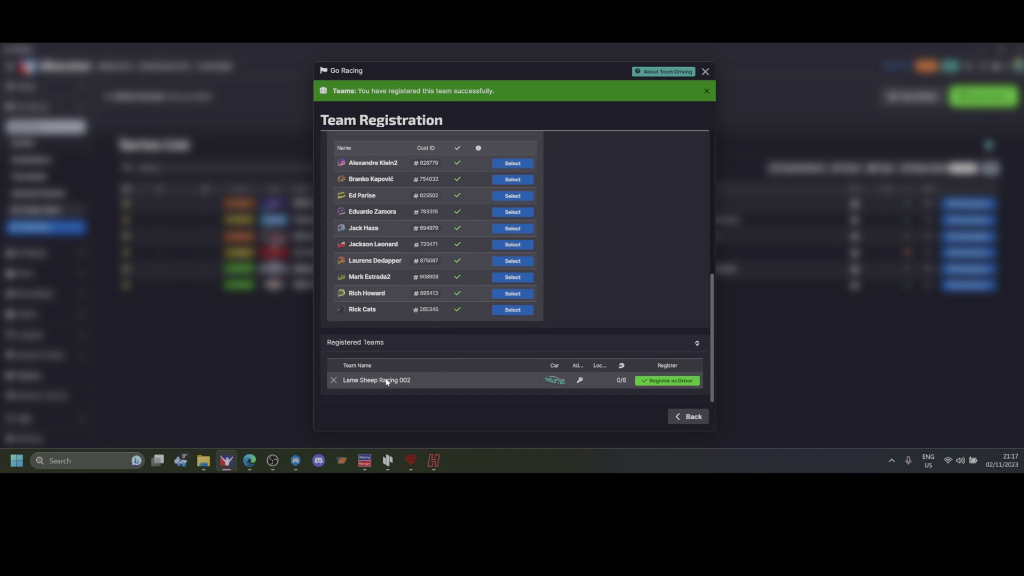
left_click(679, 382)
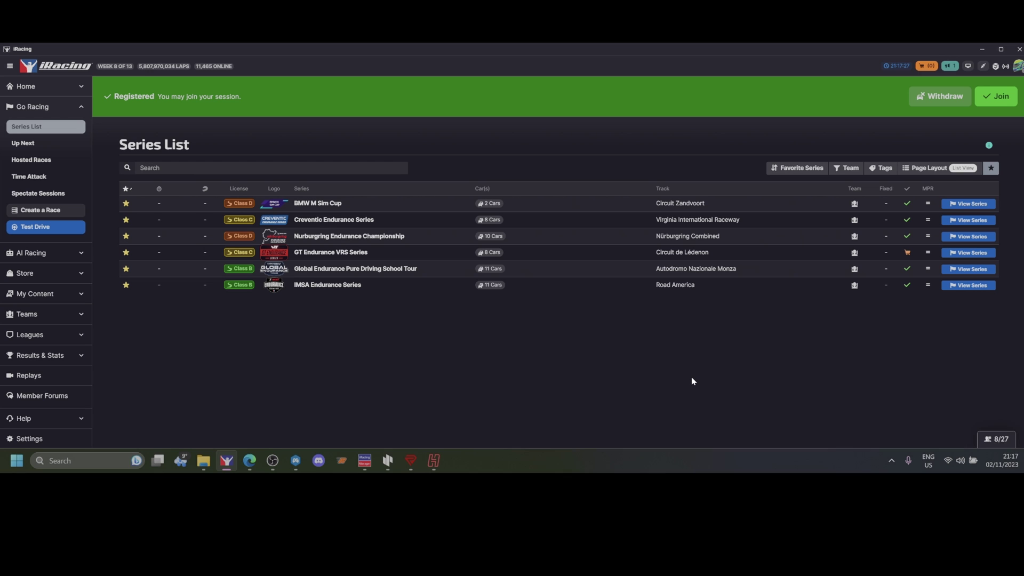
left_click(993, 97)
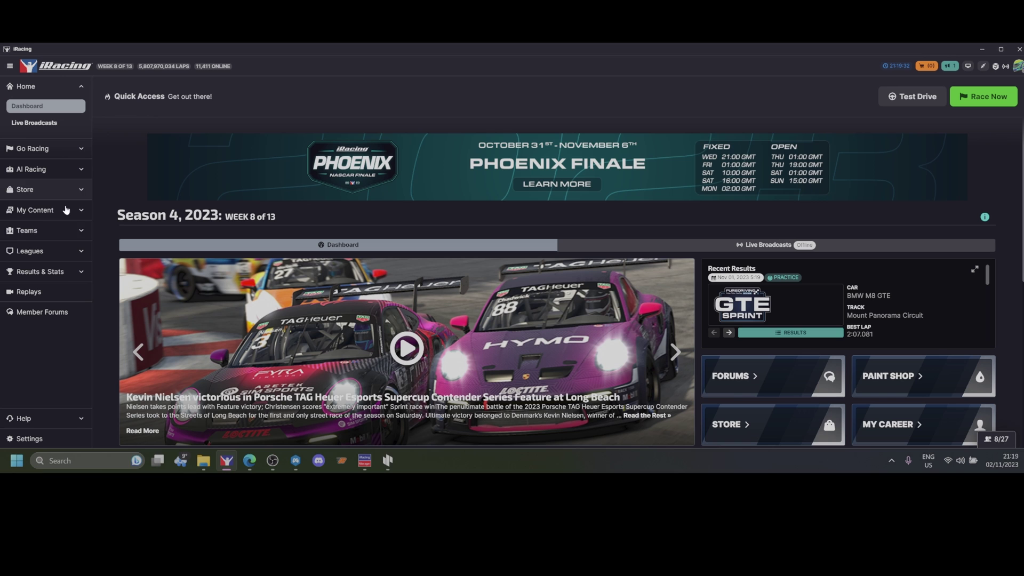
Open Lame Sheep Racing 002 from the list of own teams and show its scheduled sessions
left_click(48, 233)
left_click(32, 210)
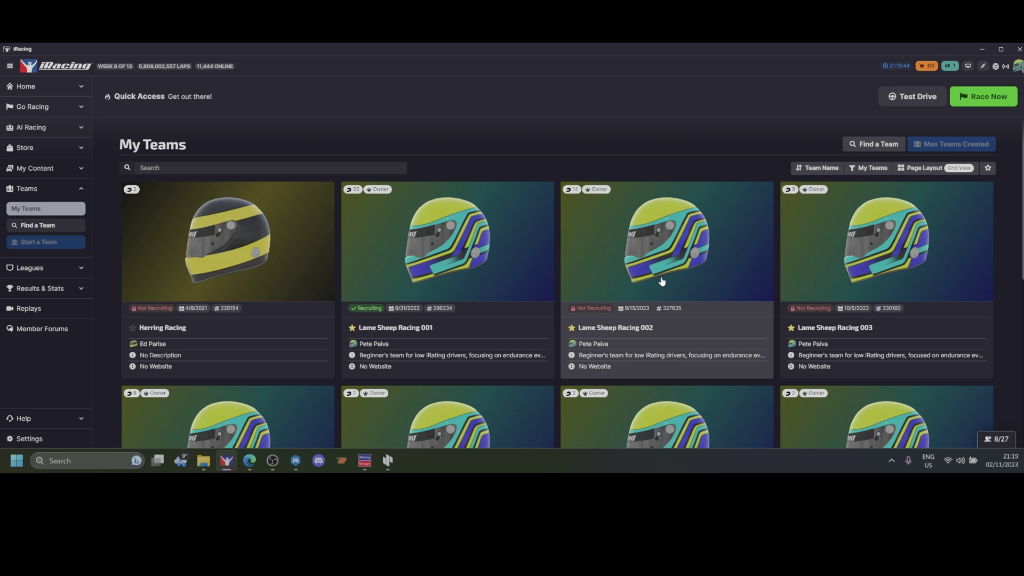
left_click(662, 281)
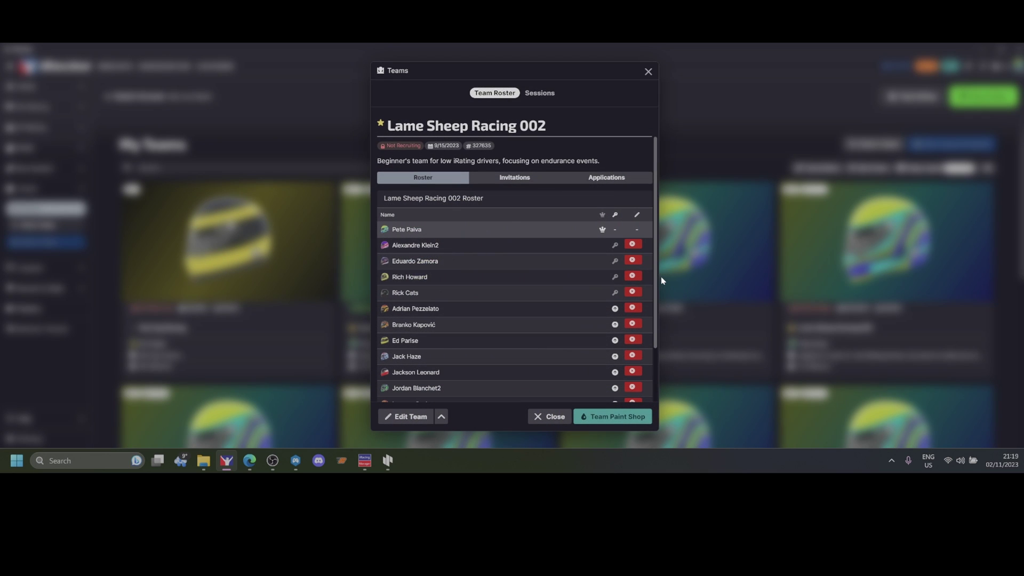
left_click(547, 94)
left_click(547, 94)
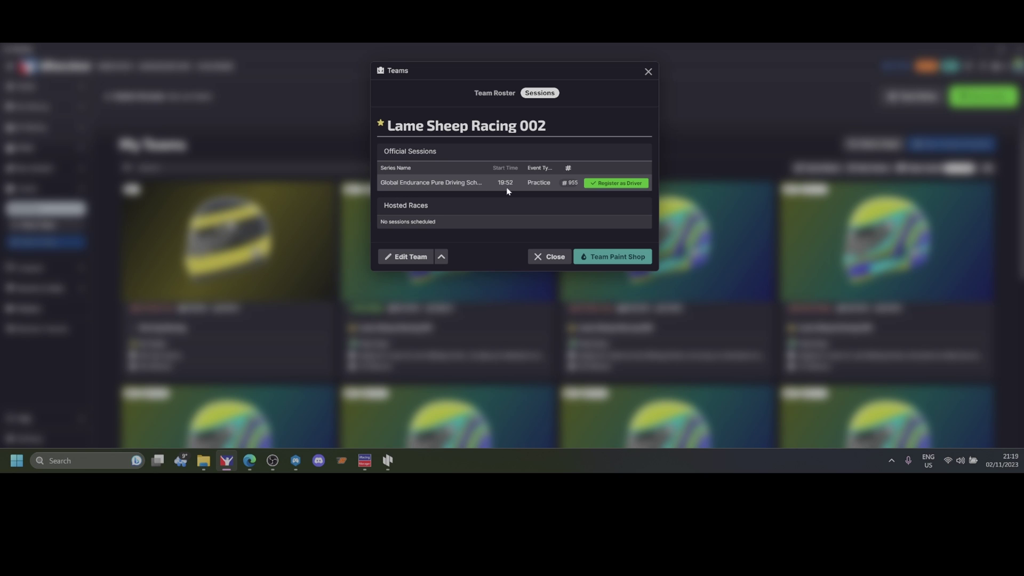
Register as a driver for the team's 19:52 Global Endurance practice, join the session and close the loading window
left_click(604, 184)
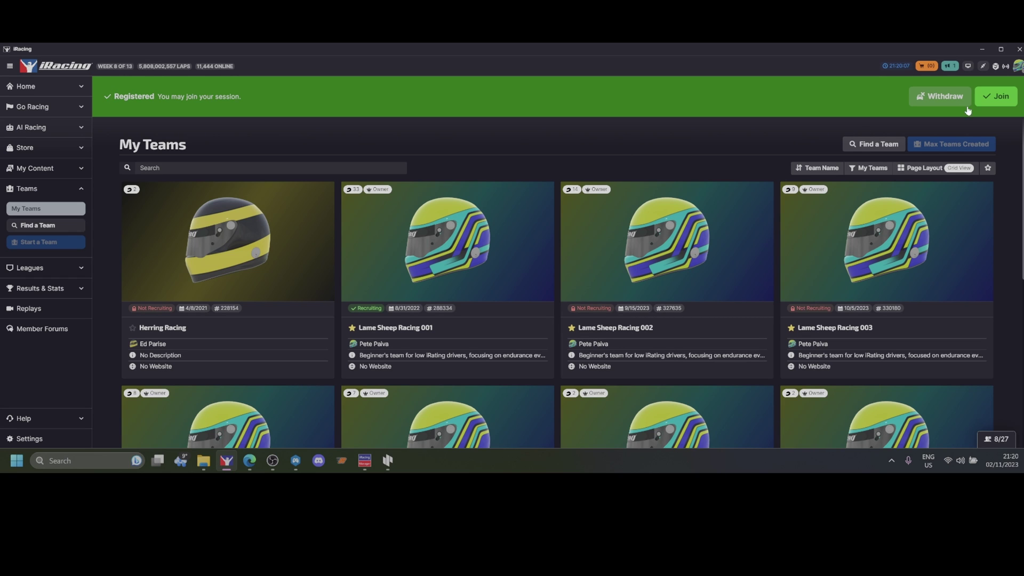
left_click(994, 96)
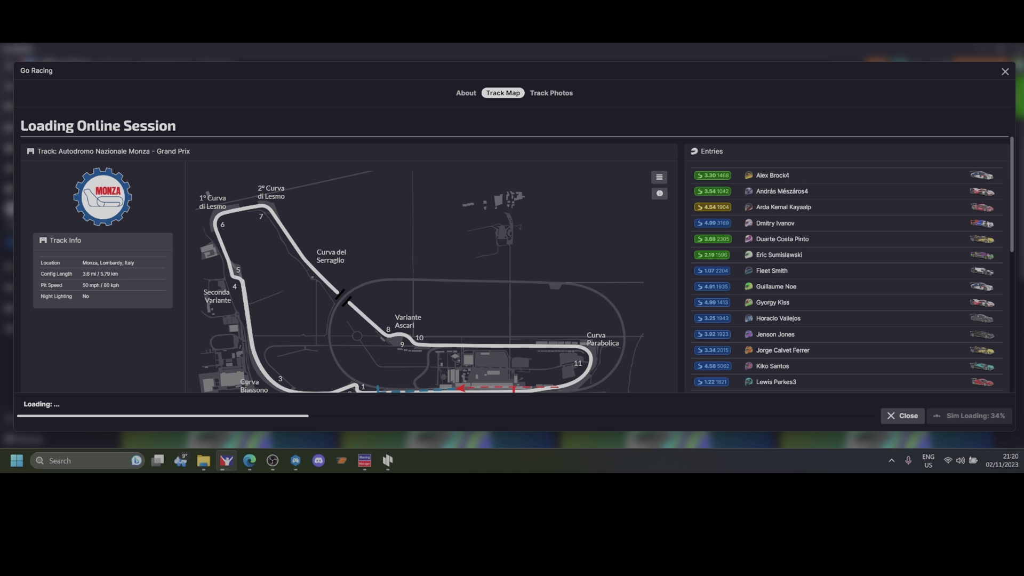
left_click(904, 419)
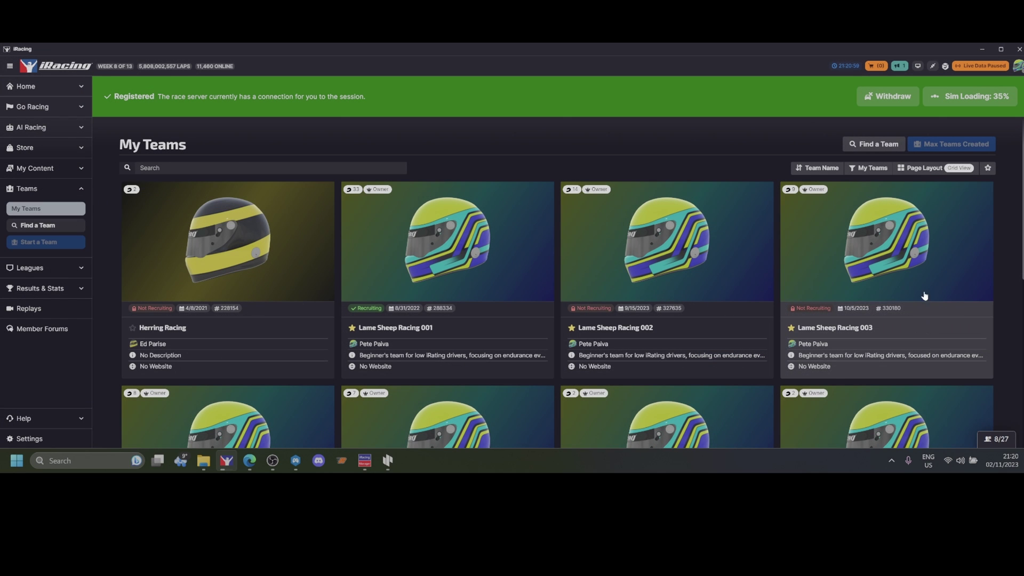